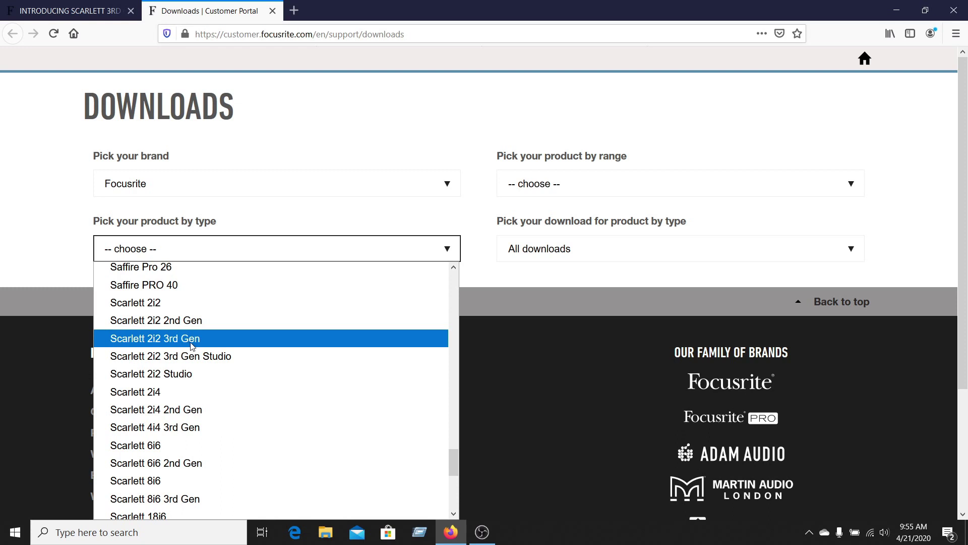
- Filter the Focusrite downloads to Software for the Scarlett 2i2 3rd Gen and expand the software list
left_click(195, 342)
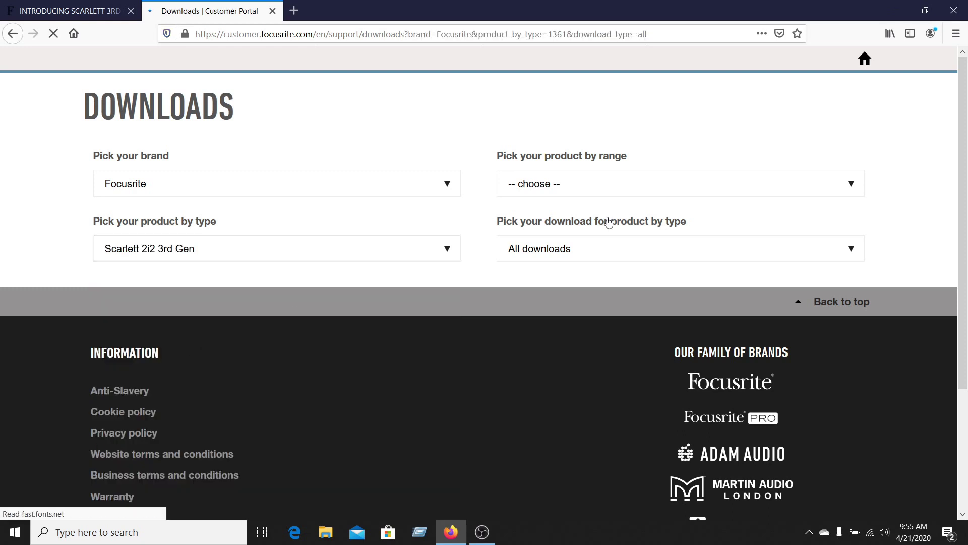
left_click(857, 253)
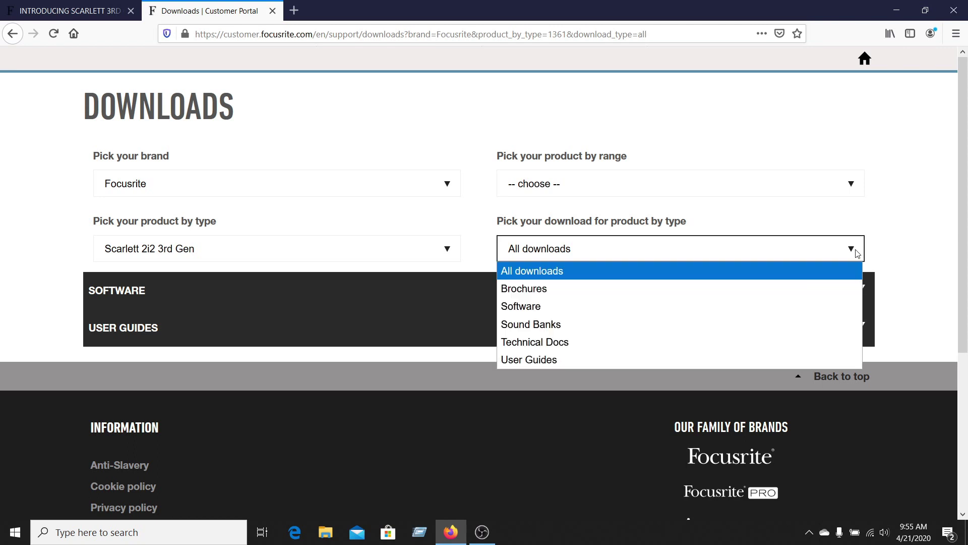
left_click(522, 308)
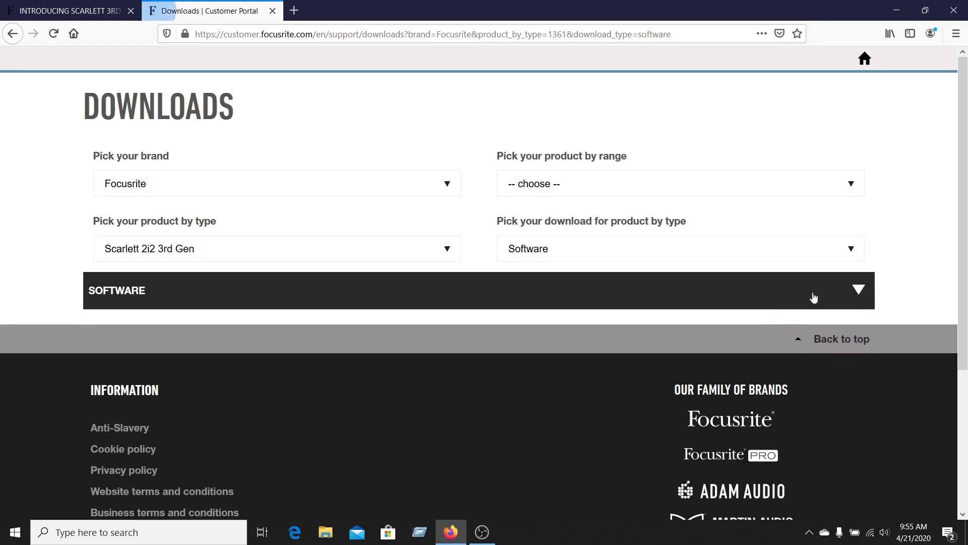
left_click(859, 291)
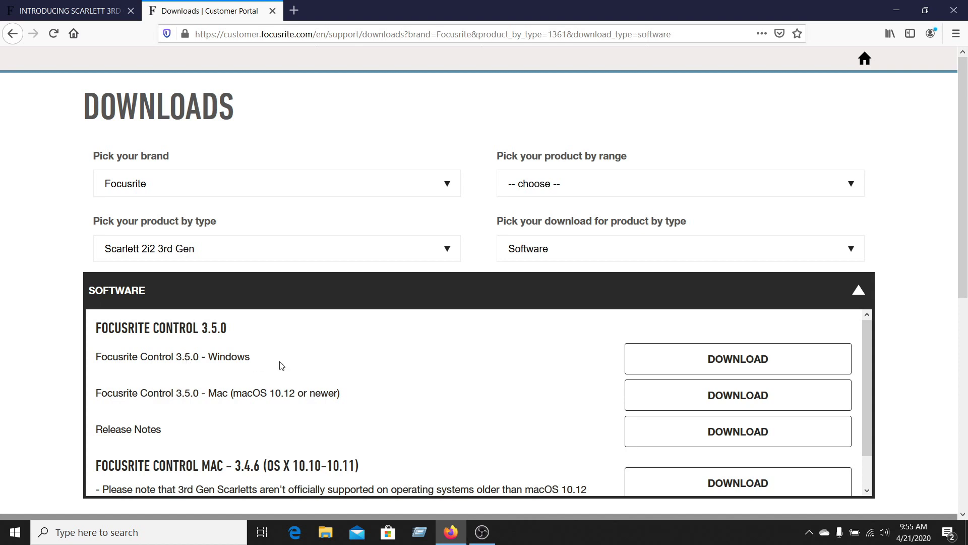
- Request the Windows download of Focusrite Control 3.5.0 and dismiss the save prompt without saving
left_click(763, 359)
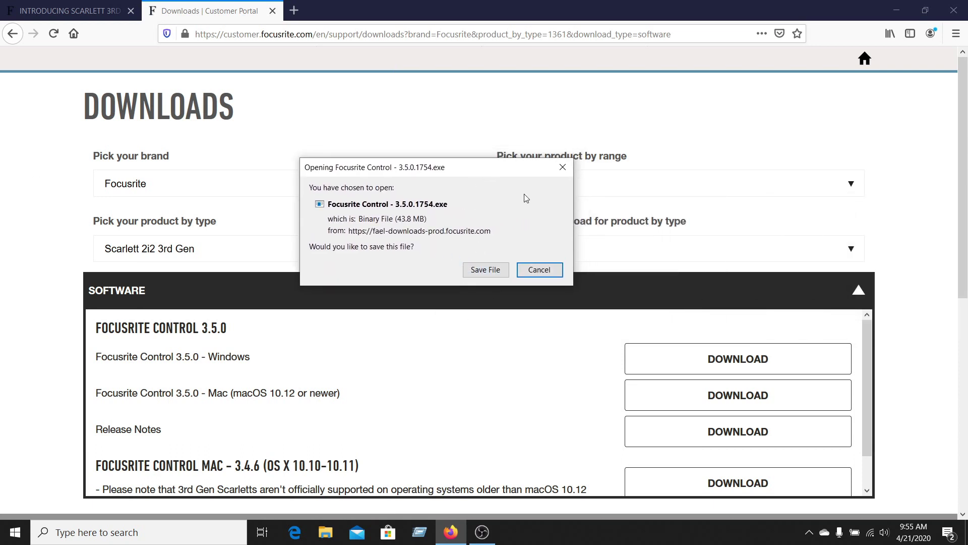
left_click(564, 166)
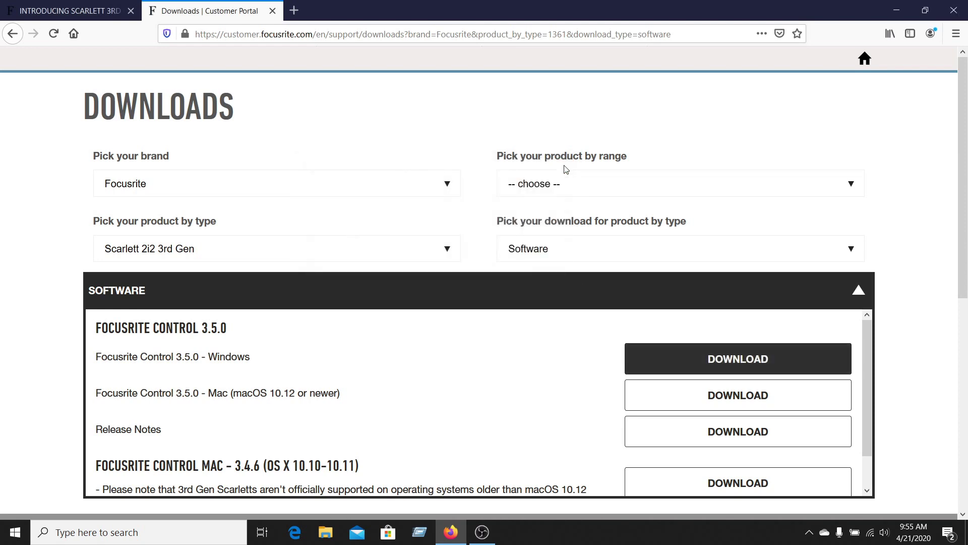
- Minimize the browser and run the Focusrite Control 3.5.0.1754 installer from the Downloads folder as administrator
left_click(901, 6)
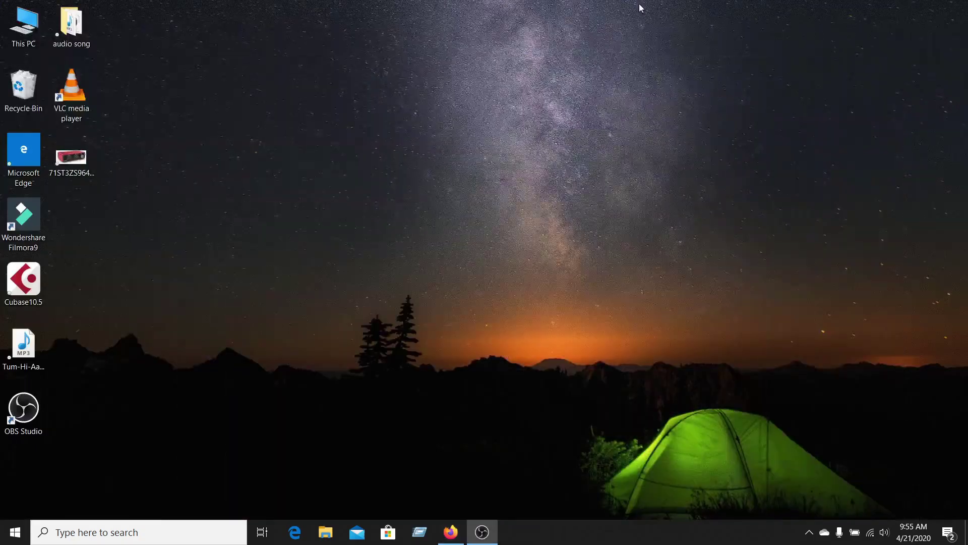
double_click(24, 25)
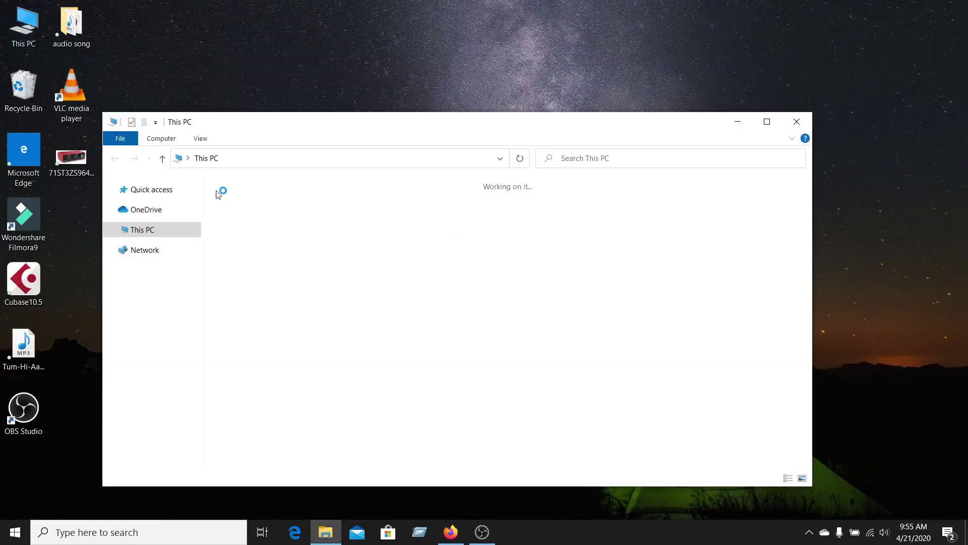
left_click(767, 121)
left_click(60, 104)
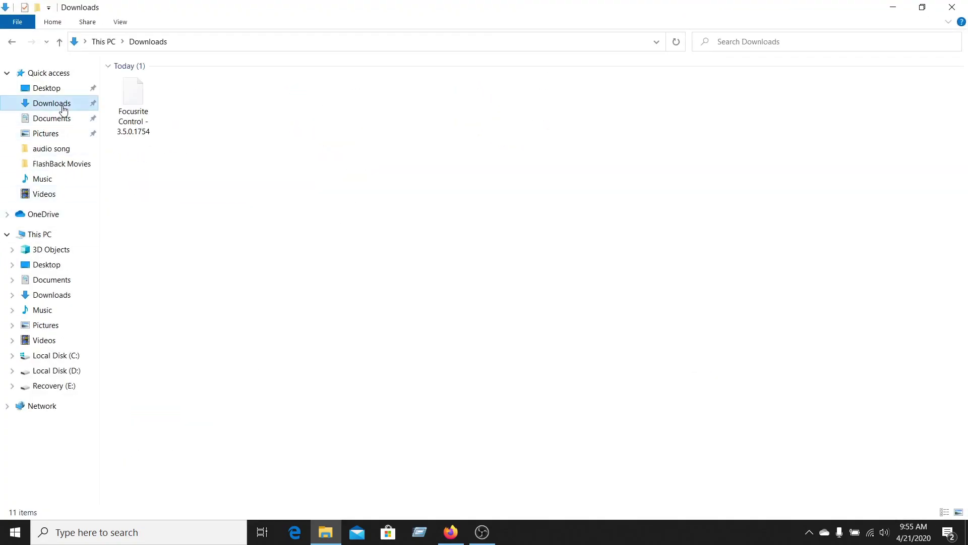
right_click(146, 104)
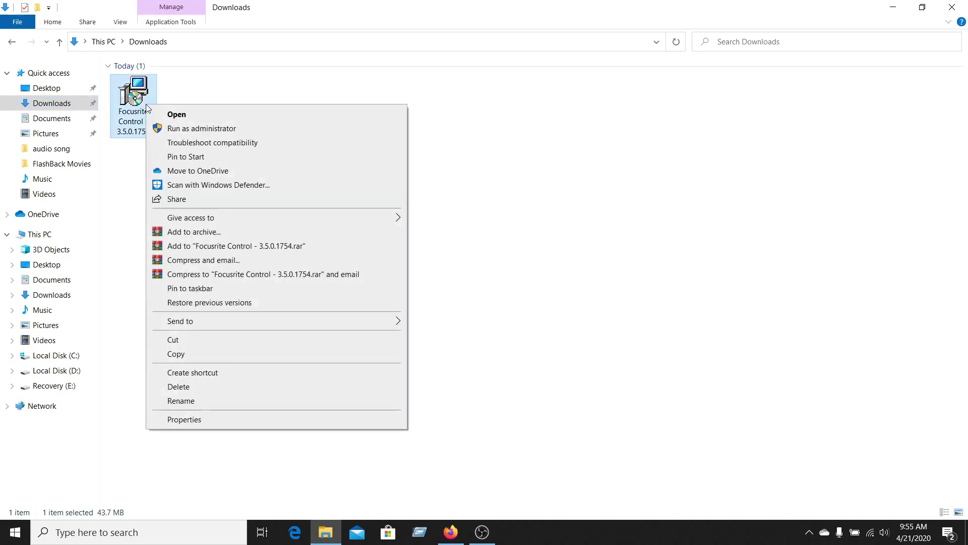
left_click(153, 129)
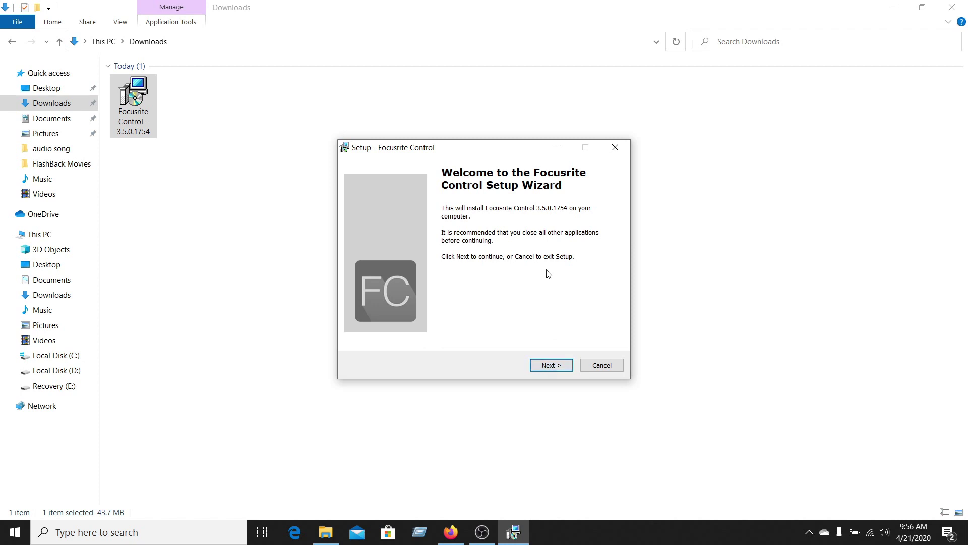
- Exit the Focusrite Control setup wizard without installing and close the Downloads folder window
left_click(616, 149)
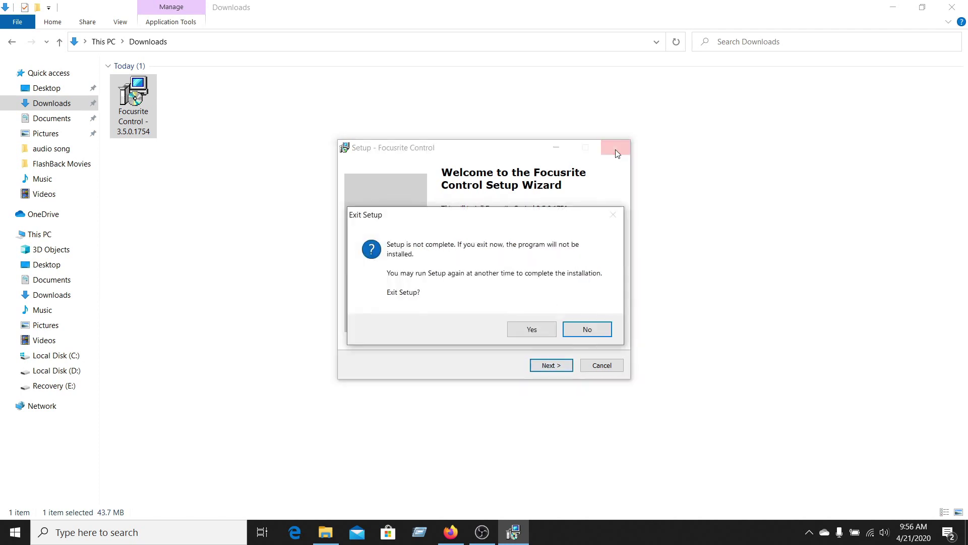
left_click(539, 329)
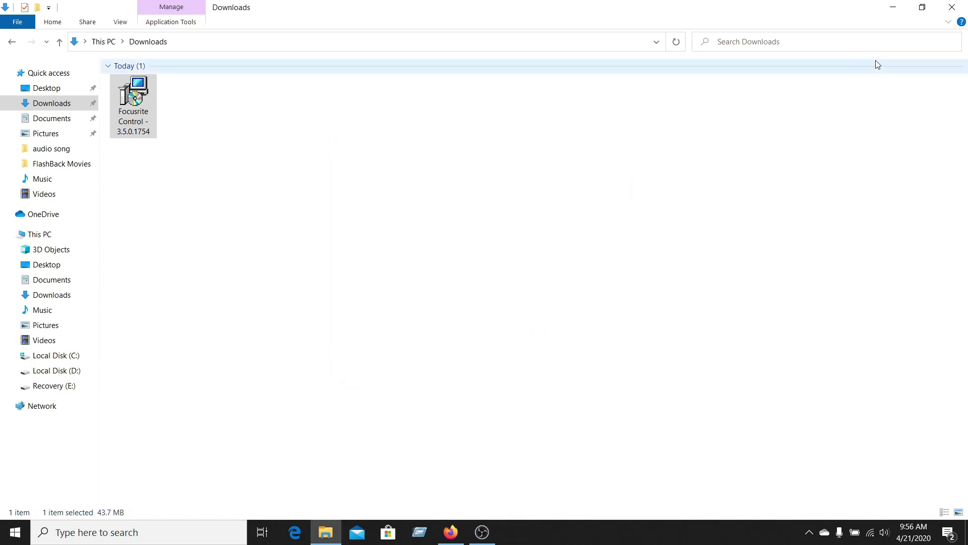
left_click(953, 7)
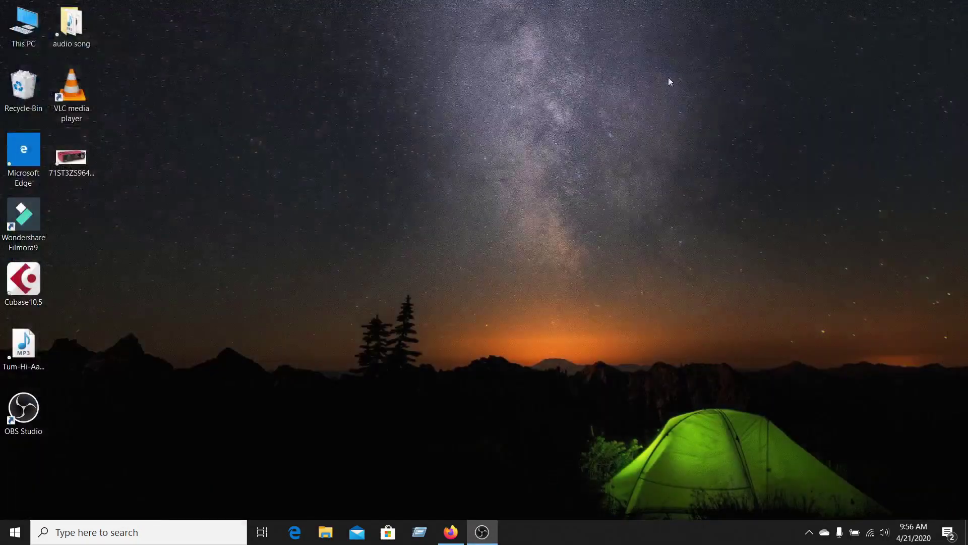
- Launch Focusrite Control from its shortcut in the Desktop icon folder on Local Disk (D:)
double_click(23, 26)
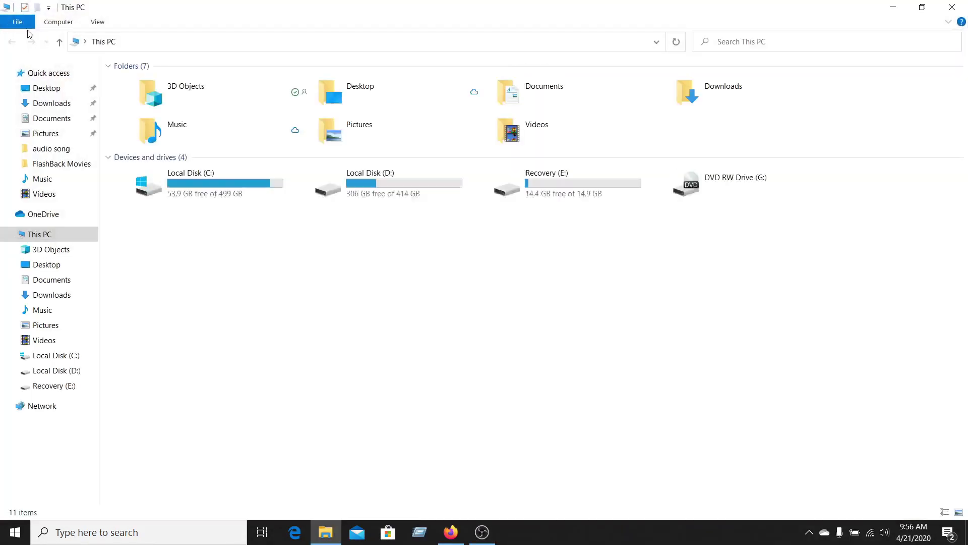
double_click(431, 195)
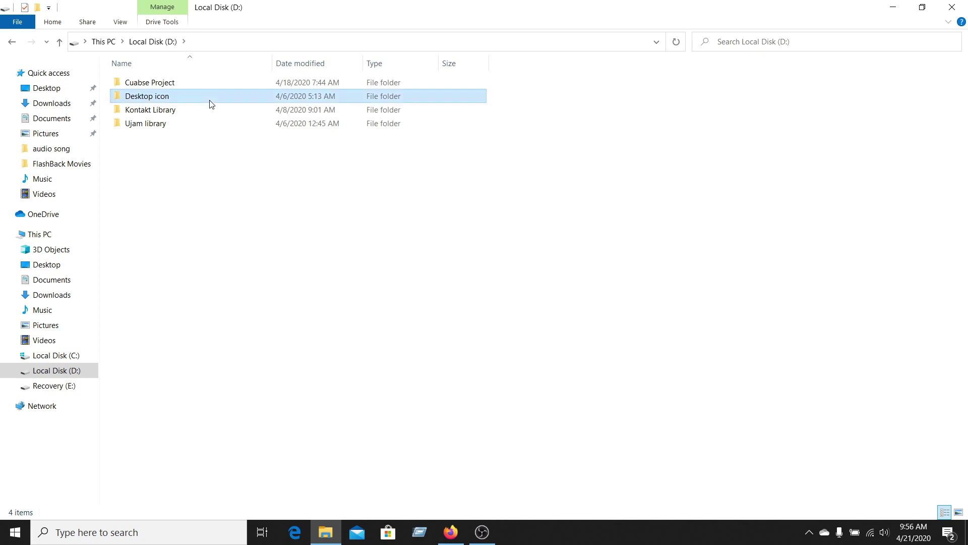
double_click(210, 103)
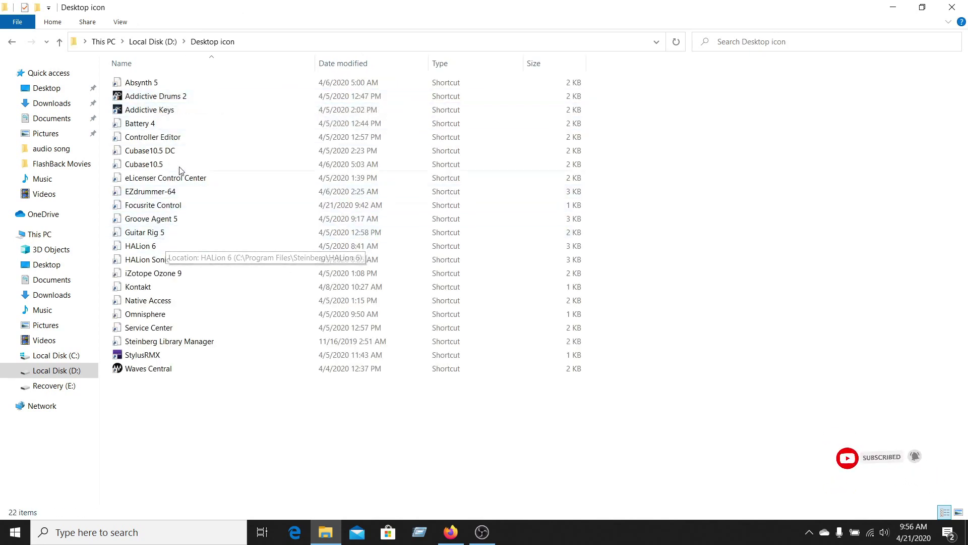
left_click(163, 209)
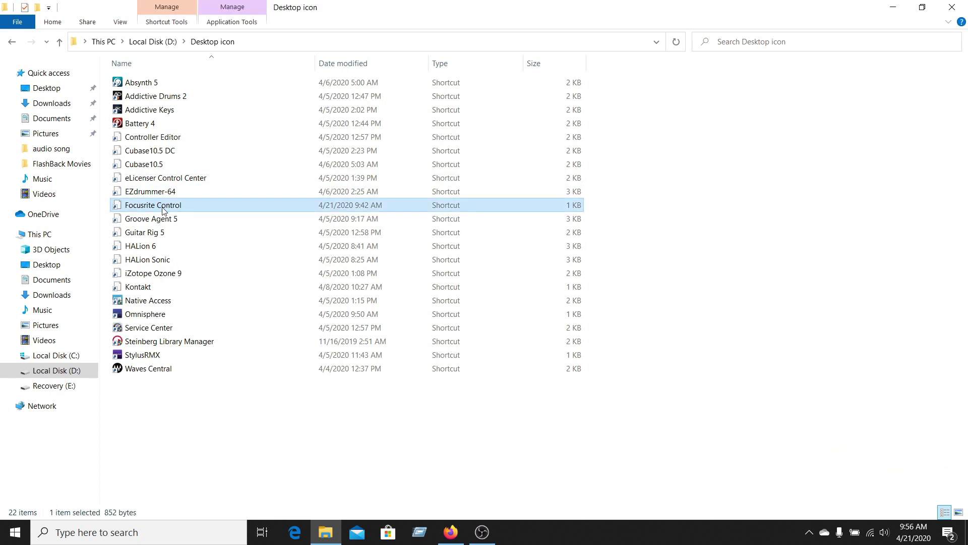
right_click(163, 206)
left_click(148, 204)
left_click(246, 210)
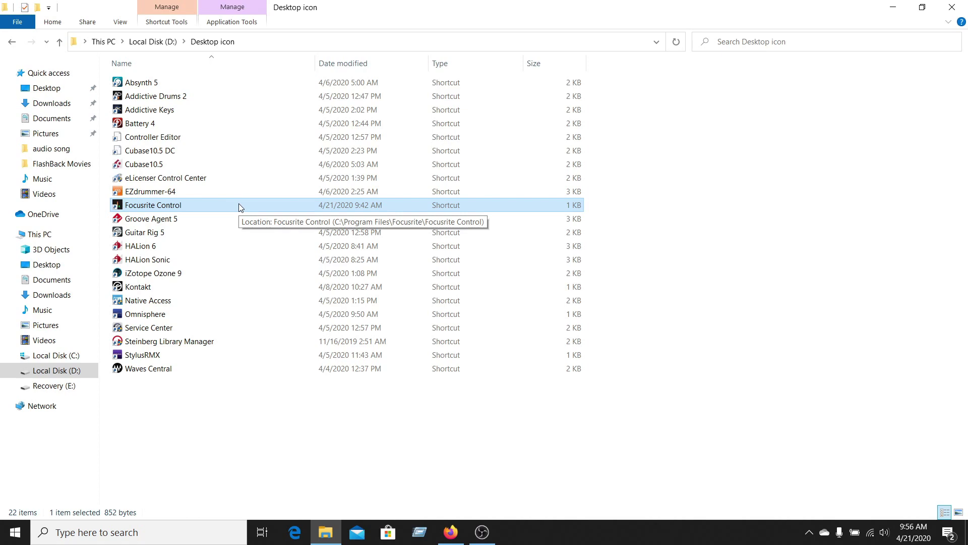
double_click(238, 204)
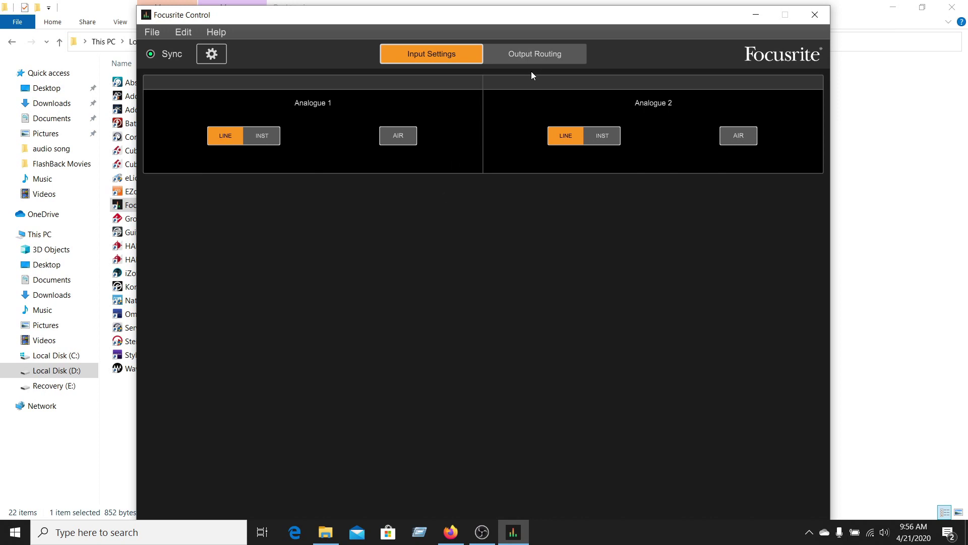
- Review the Output Routing and Input Settings pages in Focusrite Control, and close the program
left_click(531, 55)
left_click(444, 51)
left_click(816, 15)
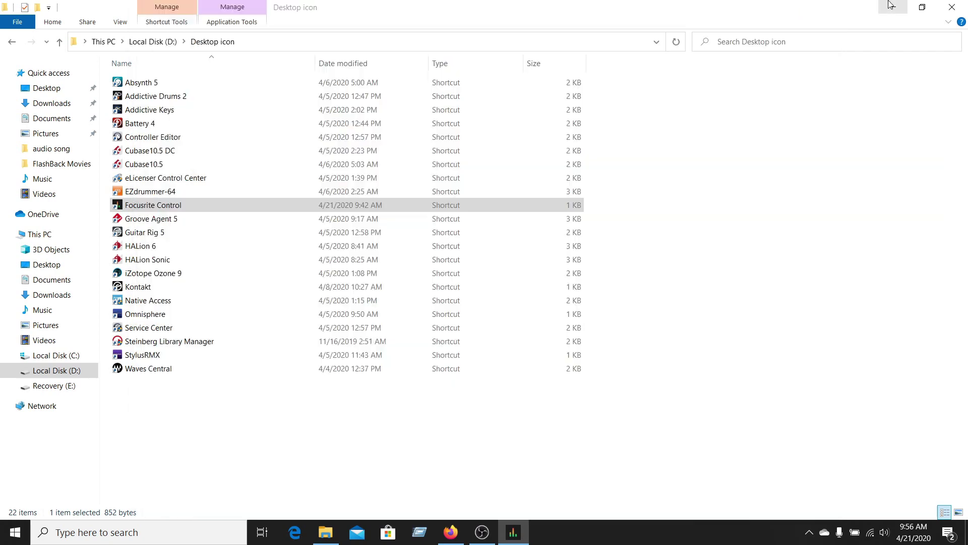
- Launch Cubase10.5 from the desktop as administrator and create an empty project in the default location, with its window maximized
left_click(882, 6)
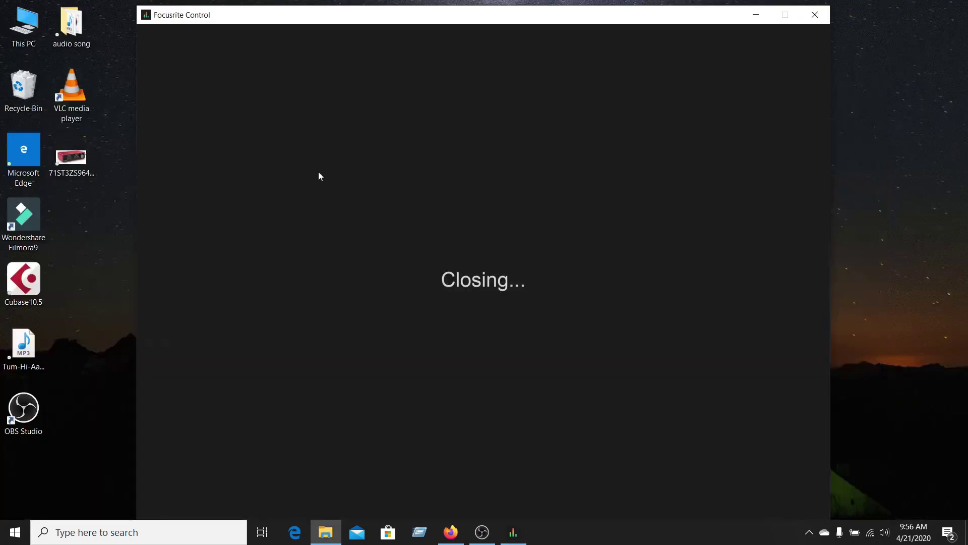
left_click(28, 289)
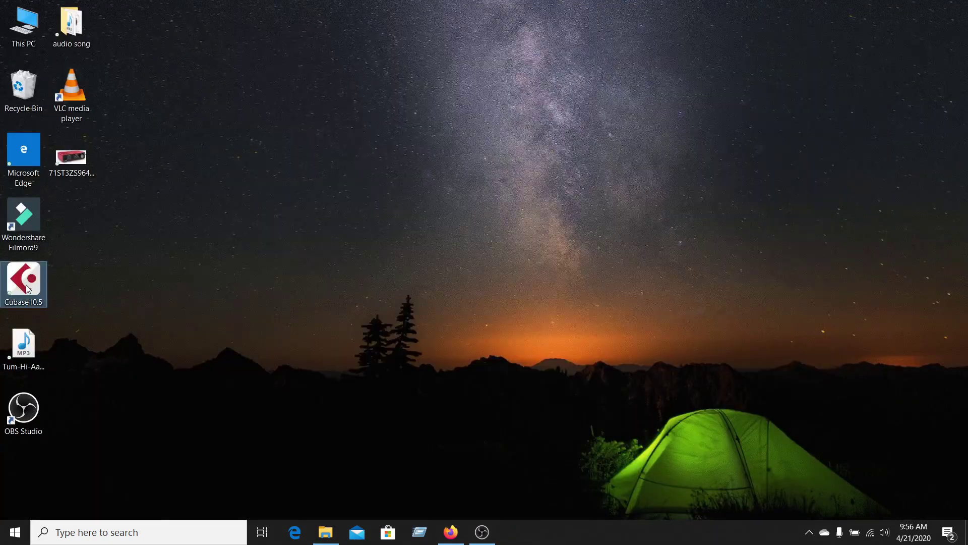
right_click(28, 289)
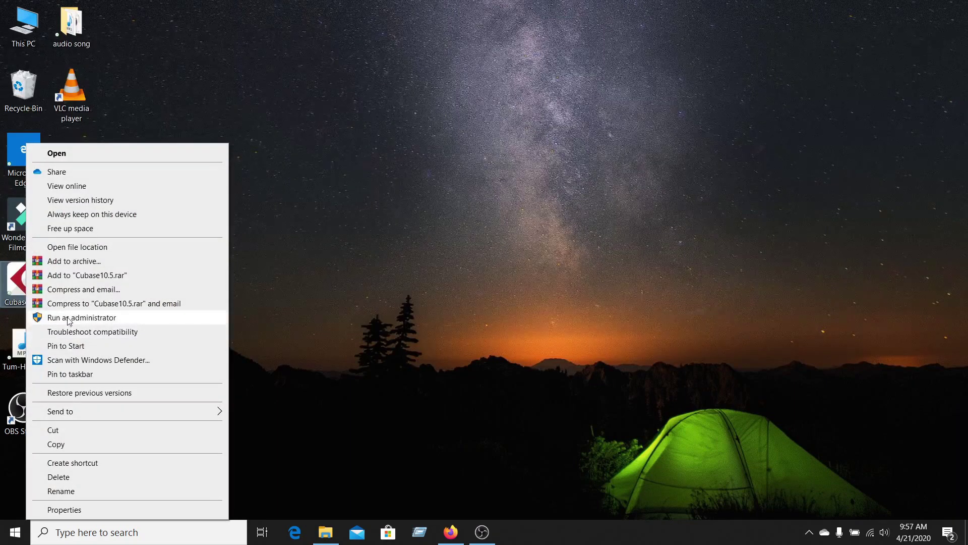
left_click(50, 318)
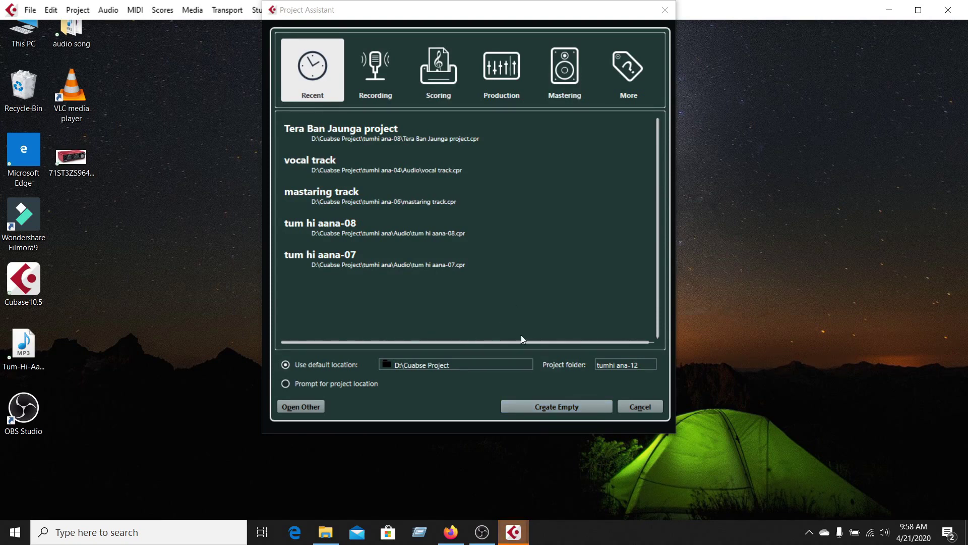
left_click(553, 408)
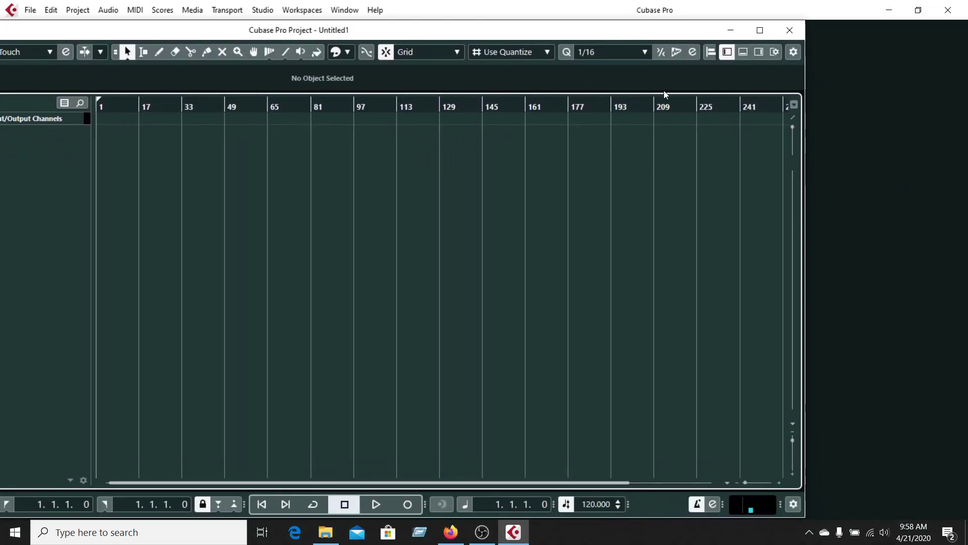
left_click(760, 31)
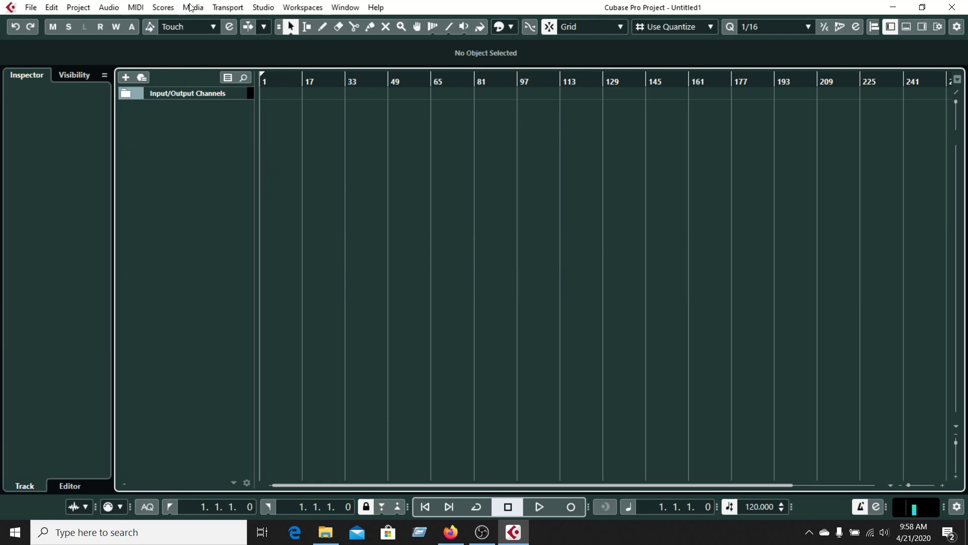
- Open Studio Setup, inspect the Focusrite USB ASIO ports, and return to the VST Audio System settings
left_click(264, 9)
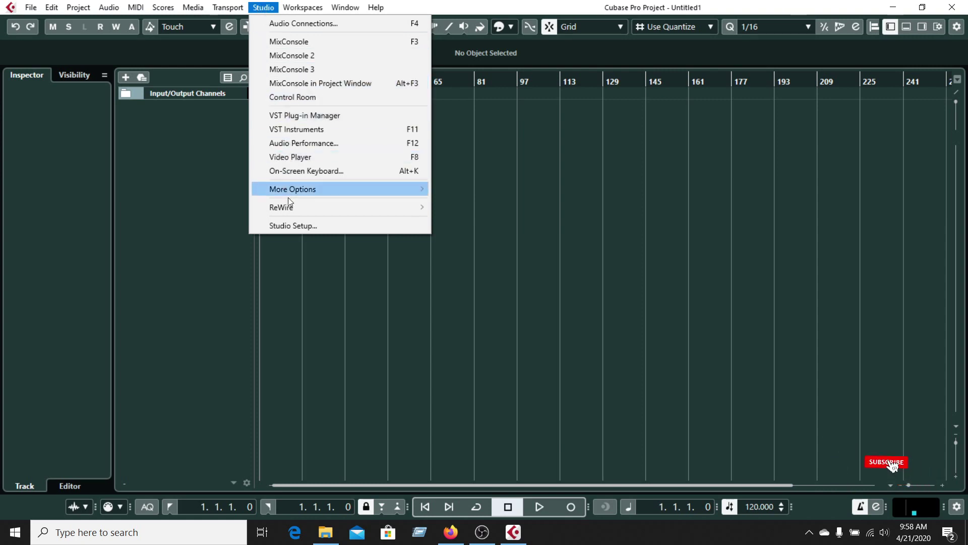
left_click(303, 225)
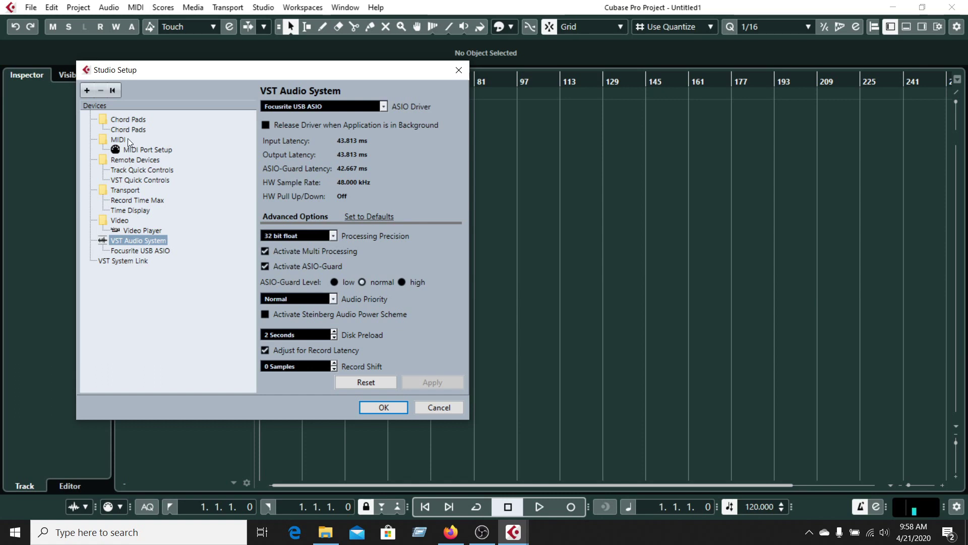
left_click(156, 250)
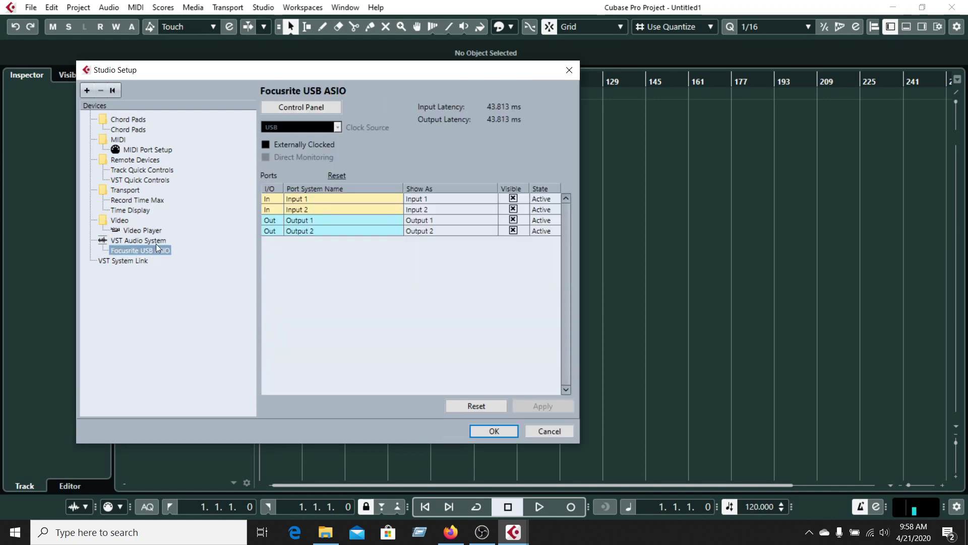
left_click(155, 242)
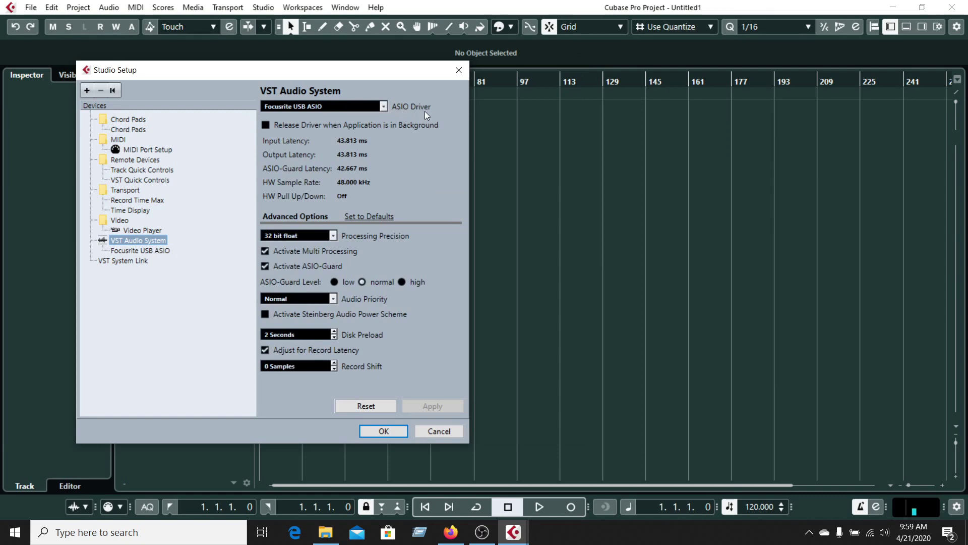
- Select Focusrite USB ASIO as the ASIO driver, confirm the driver switch, and accept the Studio Setup settings
left_click(383, 106)
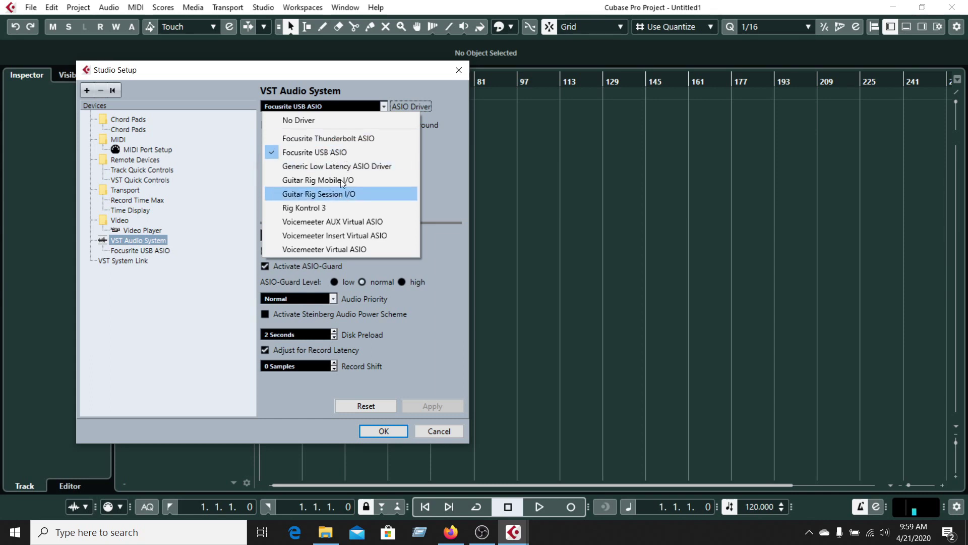
left_click(336, 152)
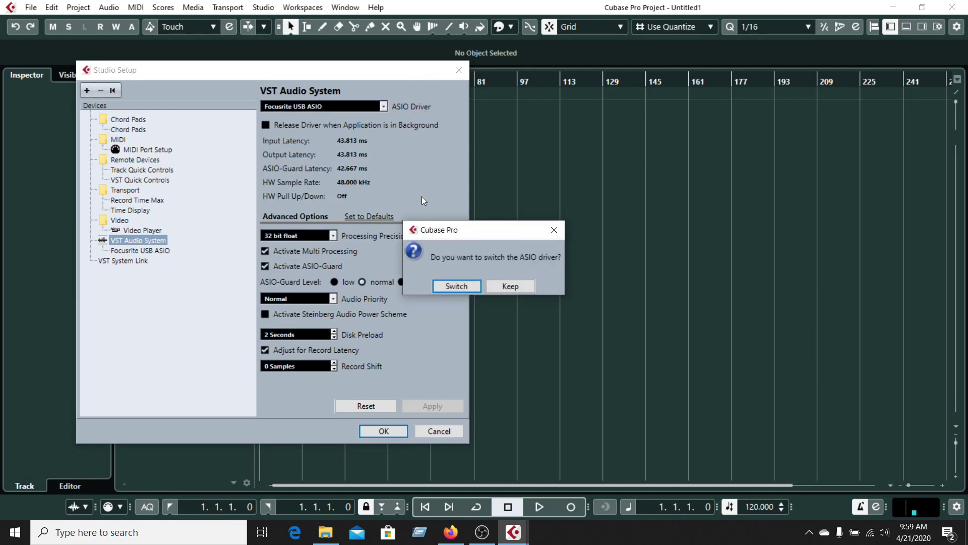
left_click(456, 286)
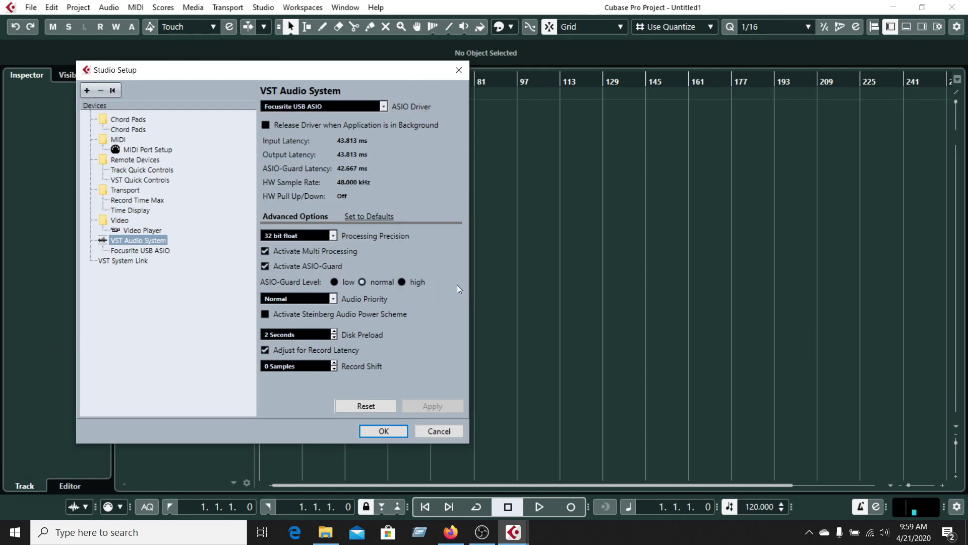
left_click(392, 429)
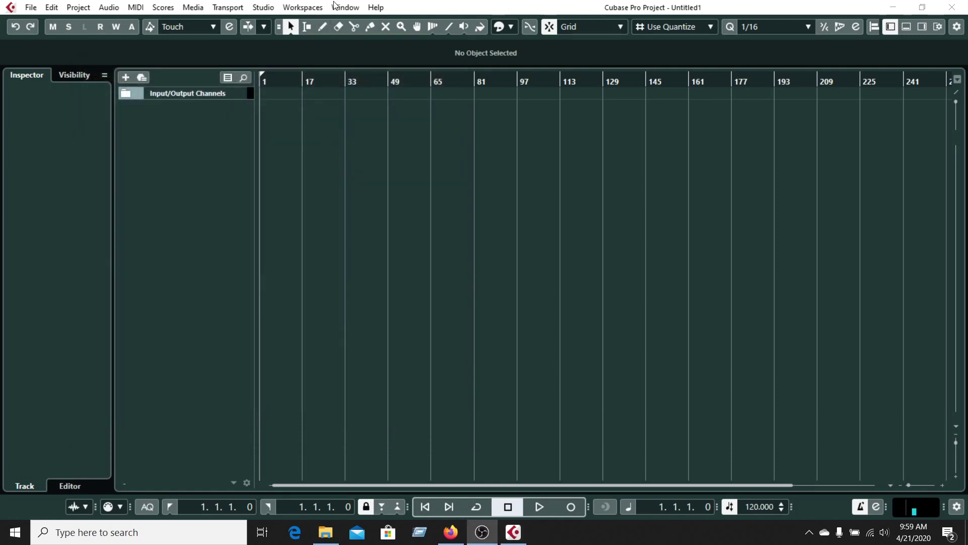
- Open Audio Connections, compare the input and output buses, and inspect the audio device options for the Stereo Out bus
left_click(265, 8)
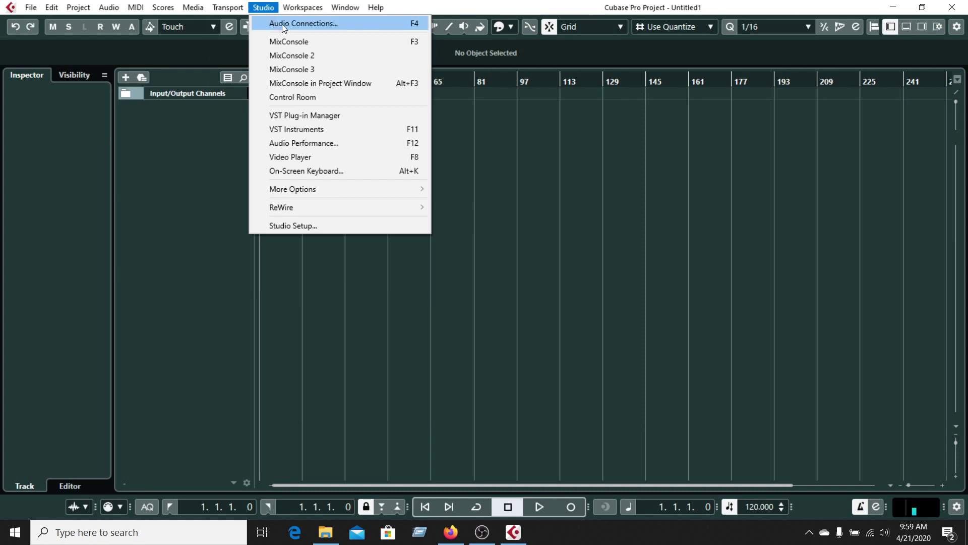
left_click(286, 27)
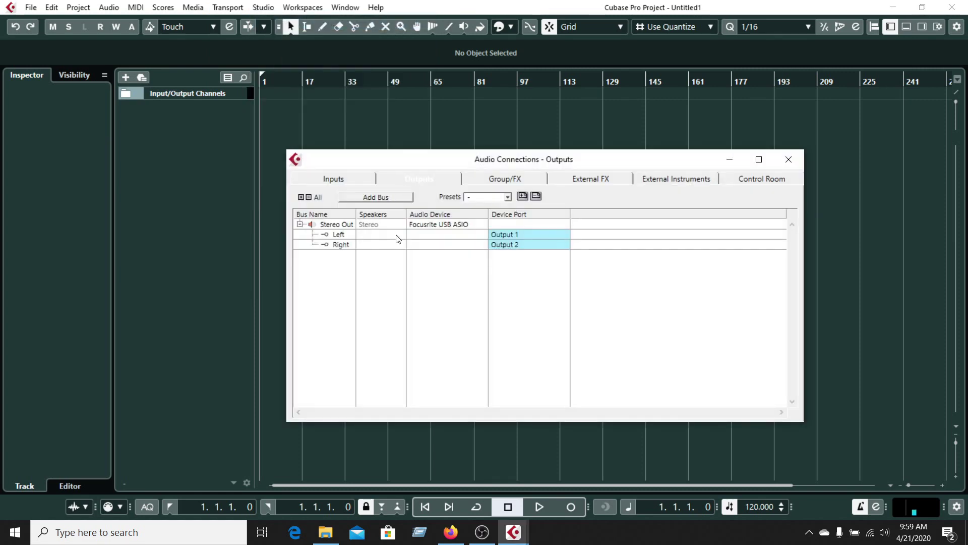
left_click(334, 180)
left_click(414, 176)
left_click(347, 179)
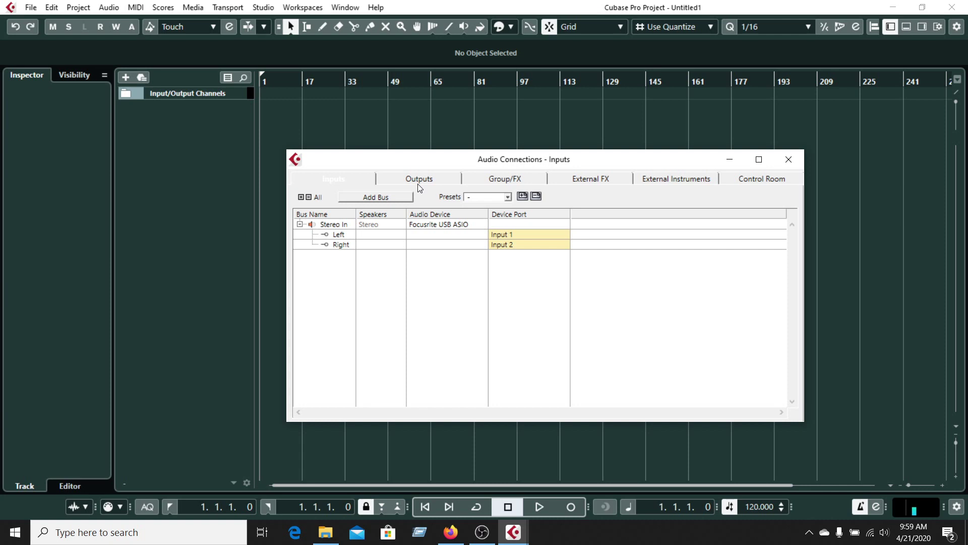
left_click(419, 183)
left_click(346, 184)
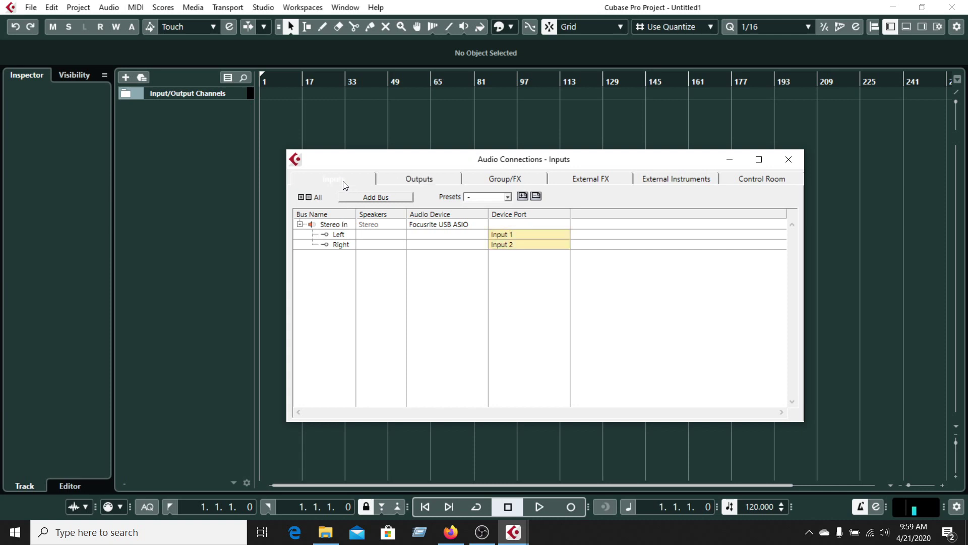
left_click(416, 183)
left_click(450, 226)
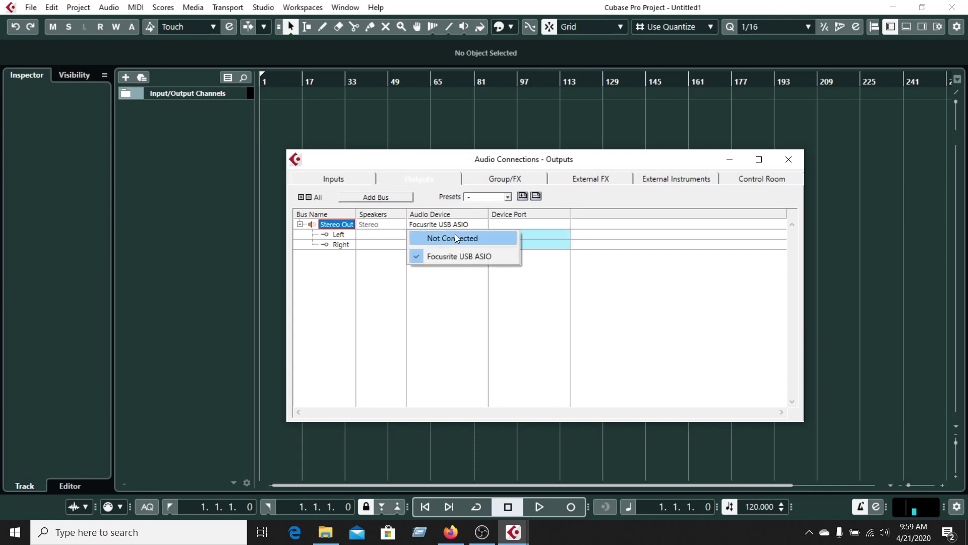
left_click(333, 182)
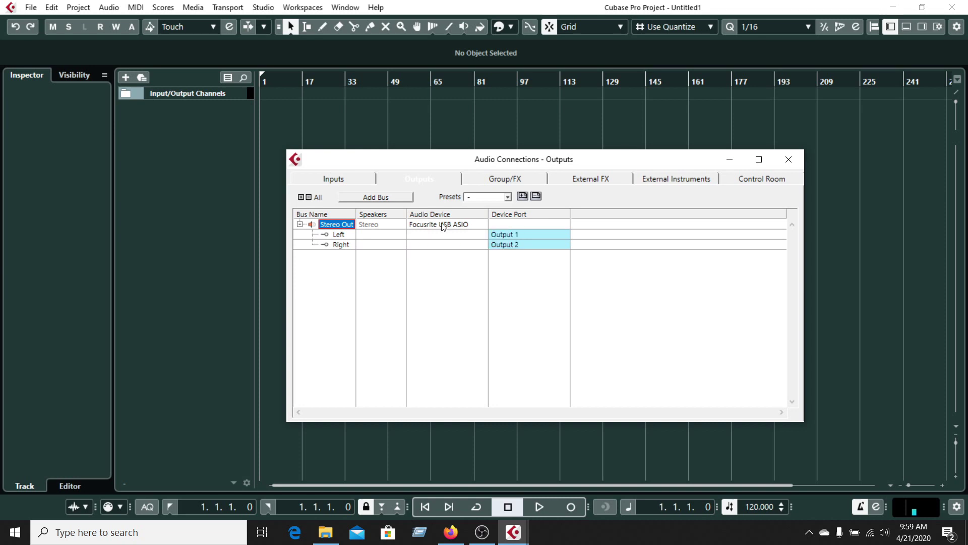
- Set the Stereo In bus's audio device to Not Connected in the input connections
left_click(346, 181)
left_click(445, 228)
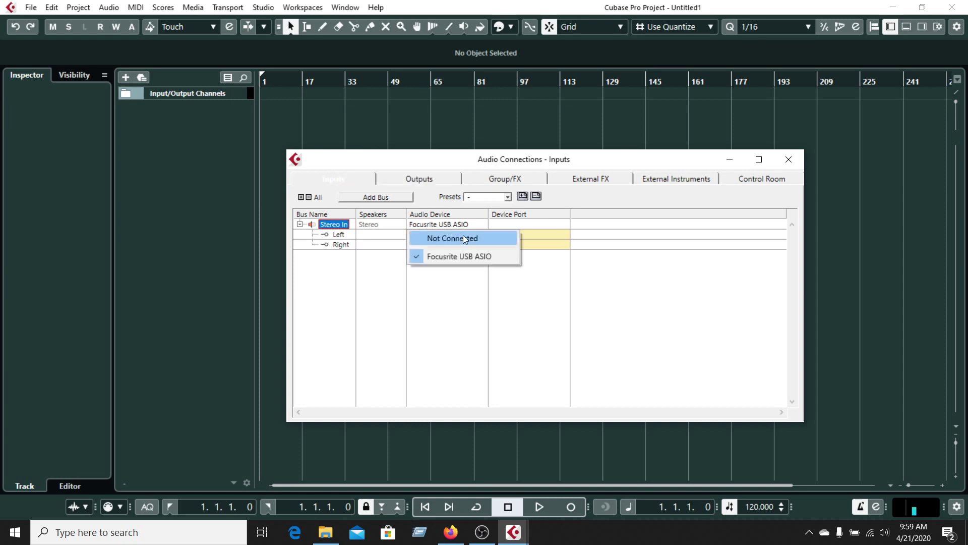
left_click(463, 237)
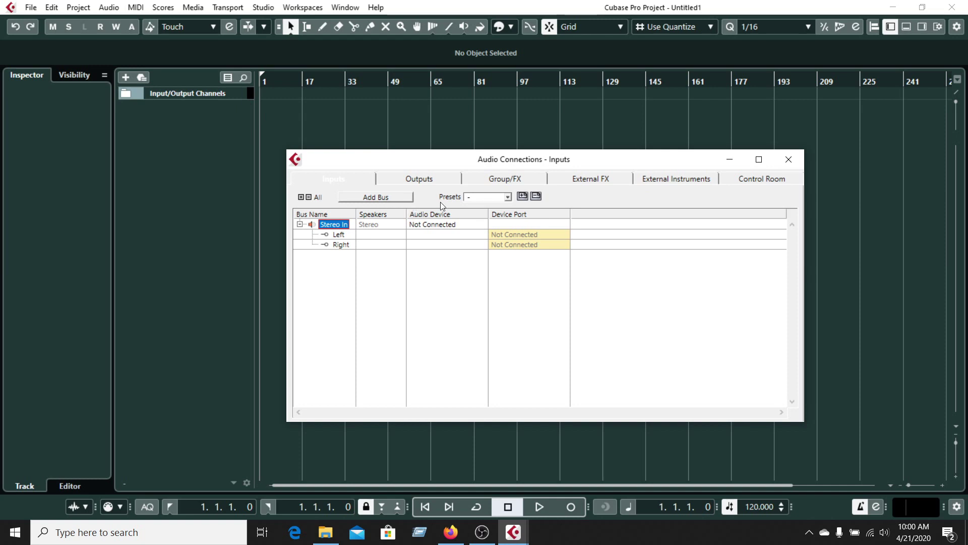
- Assign Focusrite USB ASIO as the audio device of the Stereo In bus
left_click(457, 227)
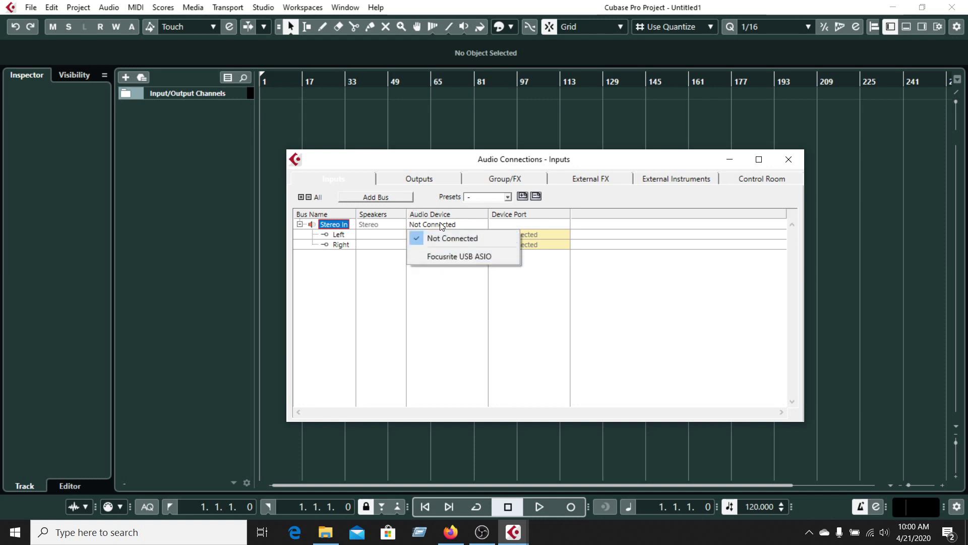
left_click(442, 227)
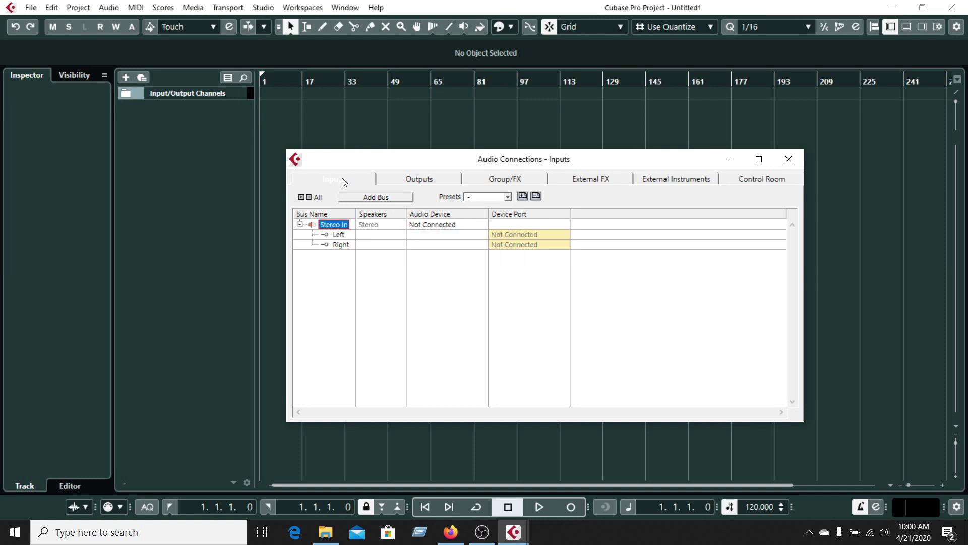
left_click(455, 225)
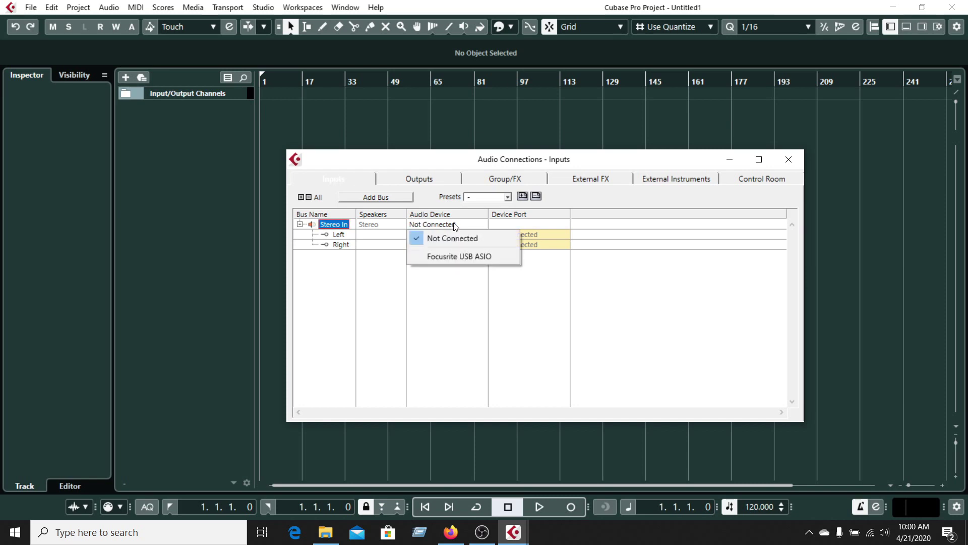
left_click(467, 256)
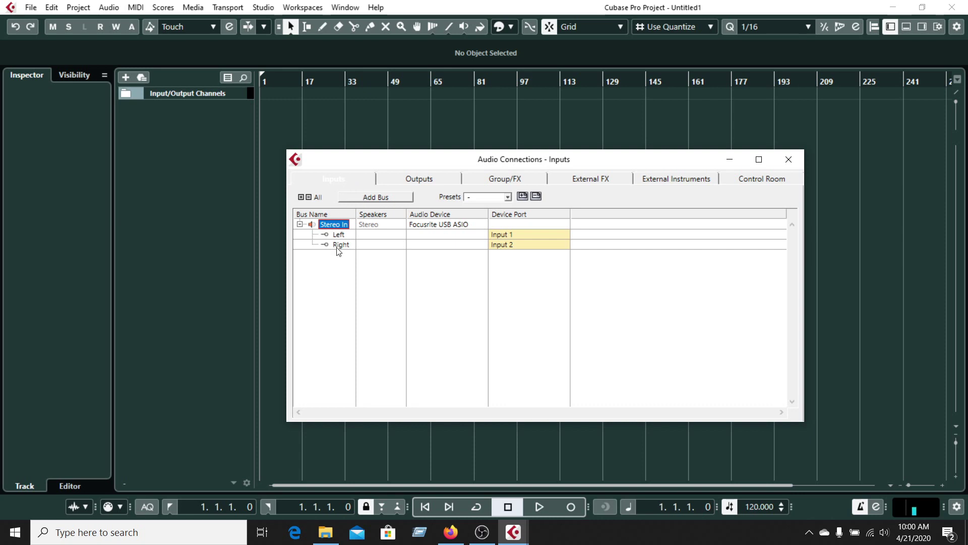
- Check the device and port assignments of the Stereo Out and Stereo In buses, and close Audio Connections
left_click(417, 181)
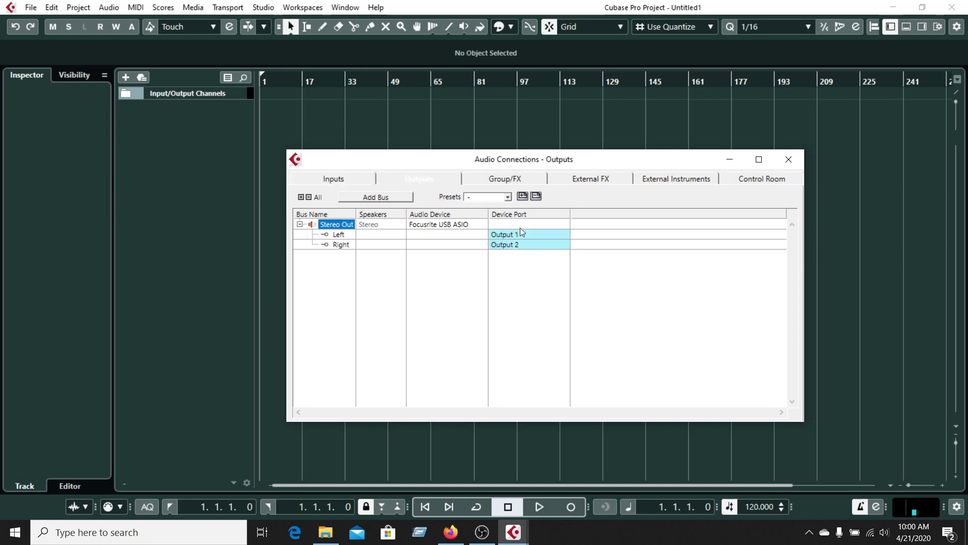
left_click(341, 181)
left_click(427, 181)
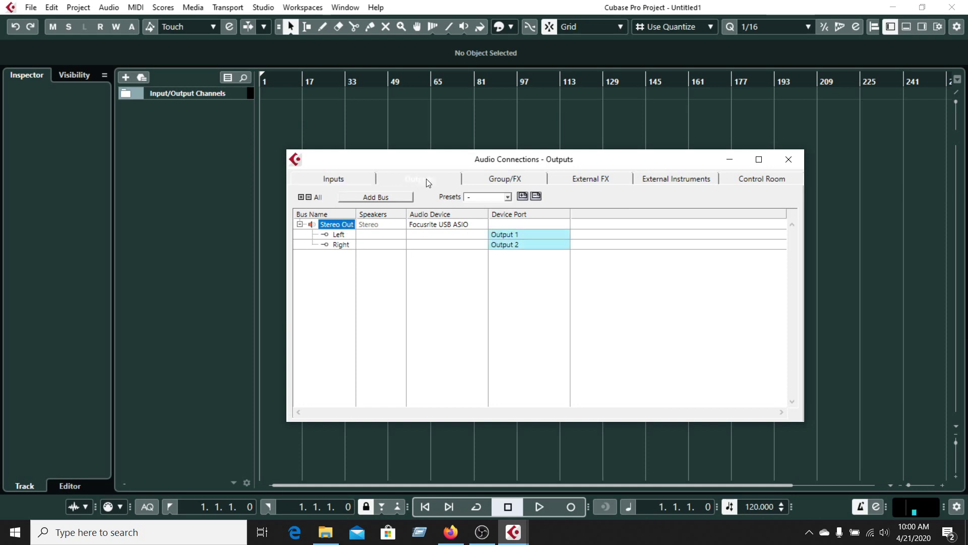
left_click(353, 179)
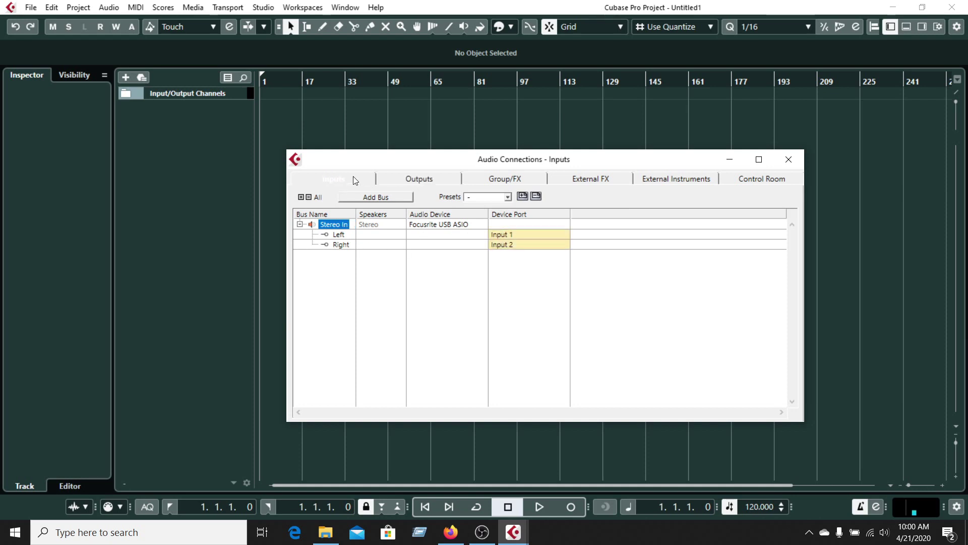
left_click(416, 179)
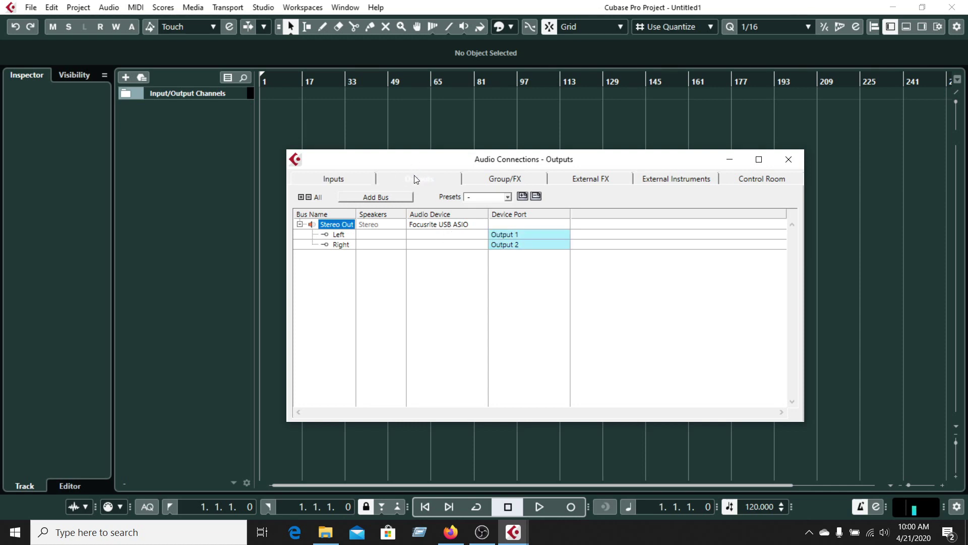
left_click(450, 227)
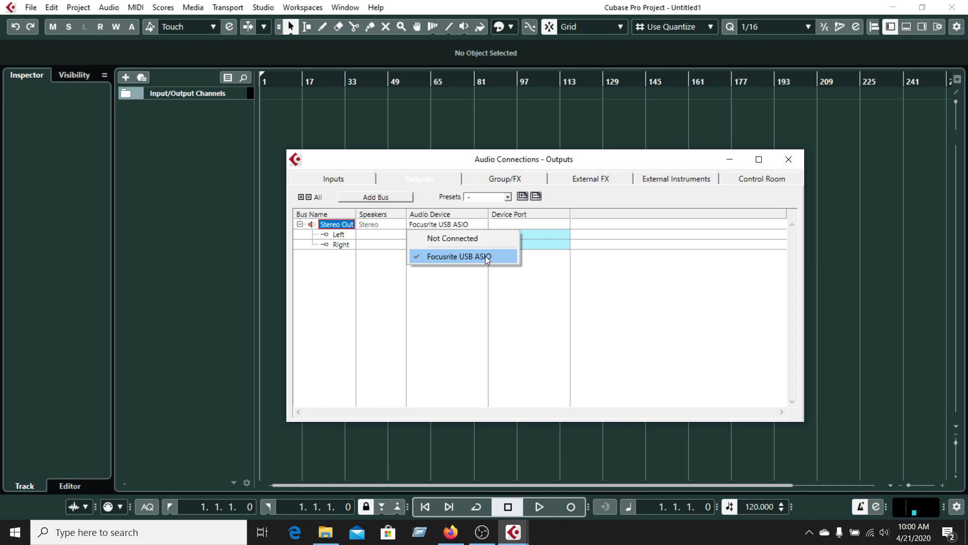
left_click(452, 302)
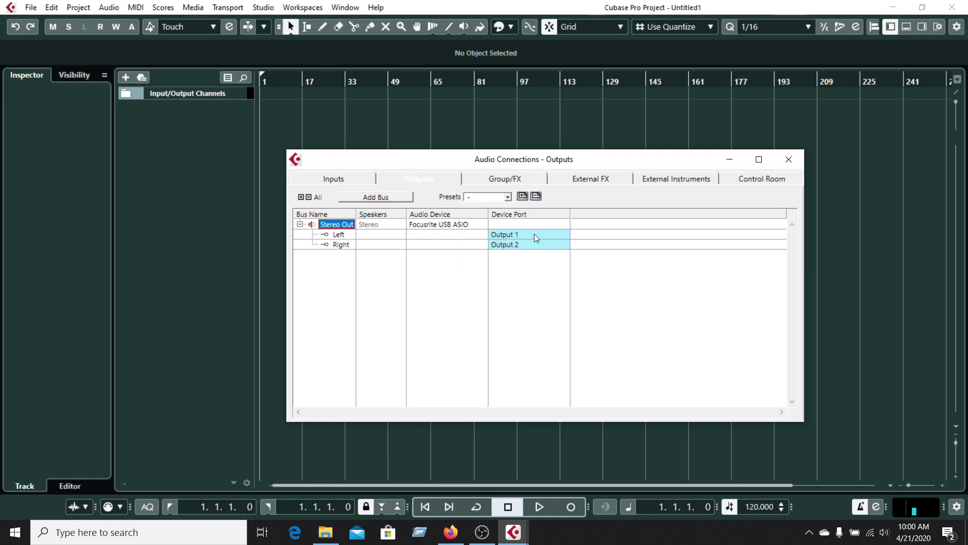
left_click(336, 179)
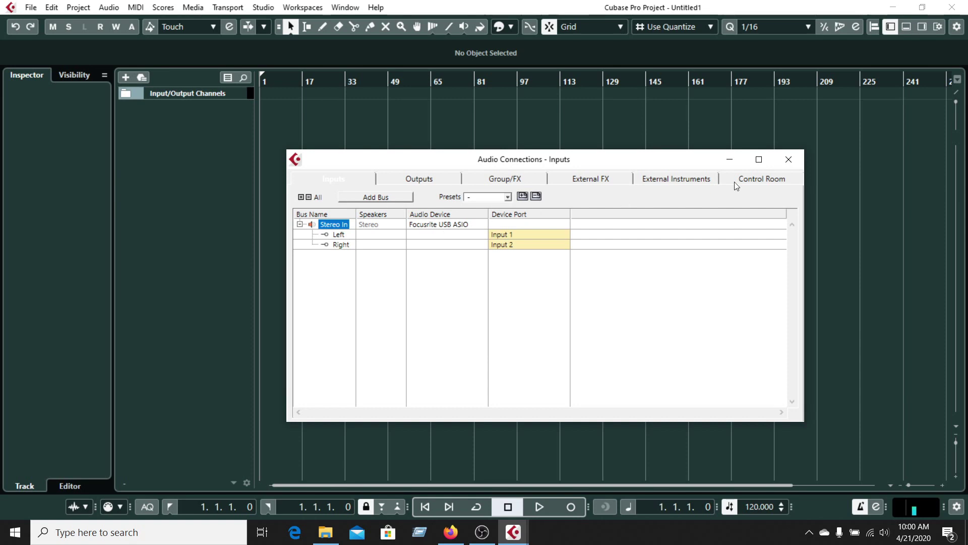
left_click(787, 162)
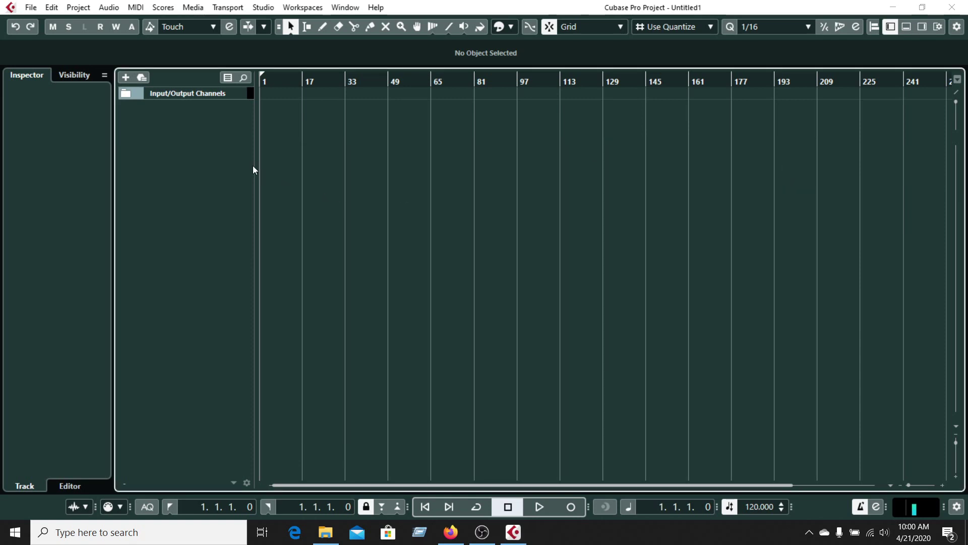